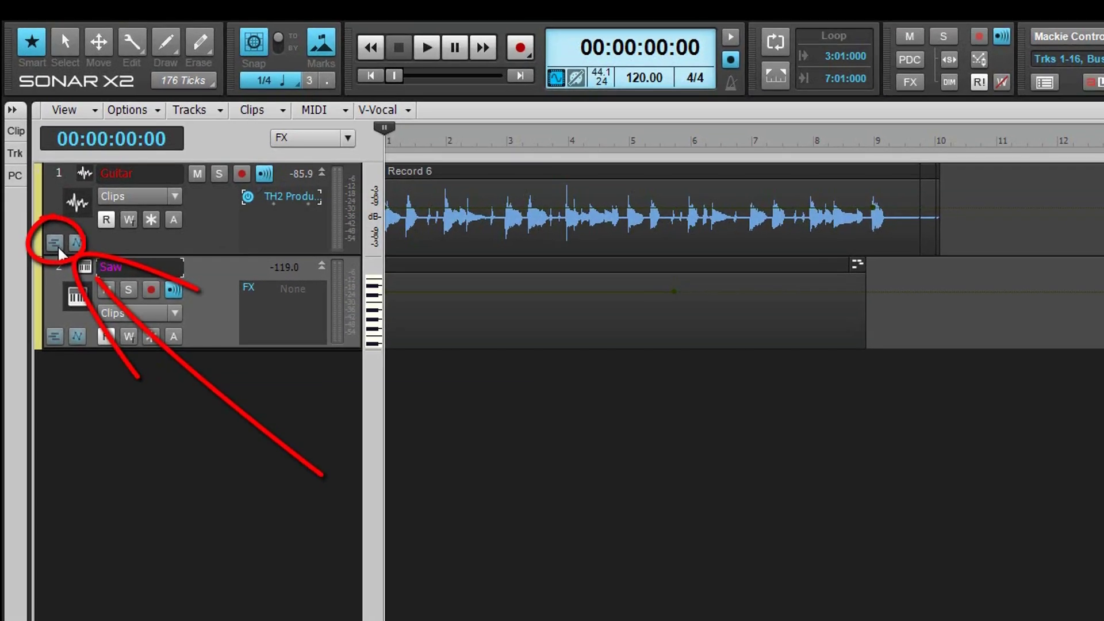
- Show the take lanes of the Guitar and Saw tracks and increase the height of both tracks' lanes
left_click(55, 242)
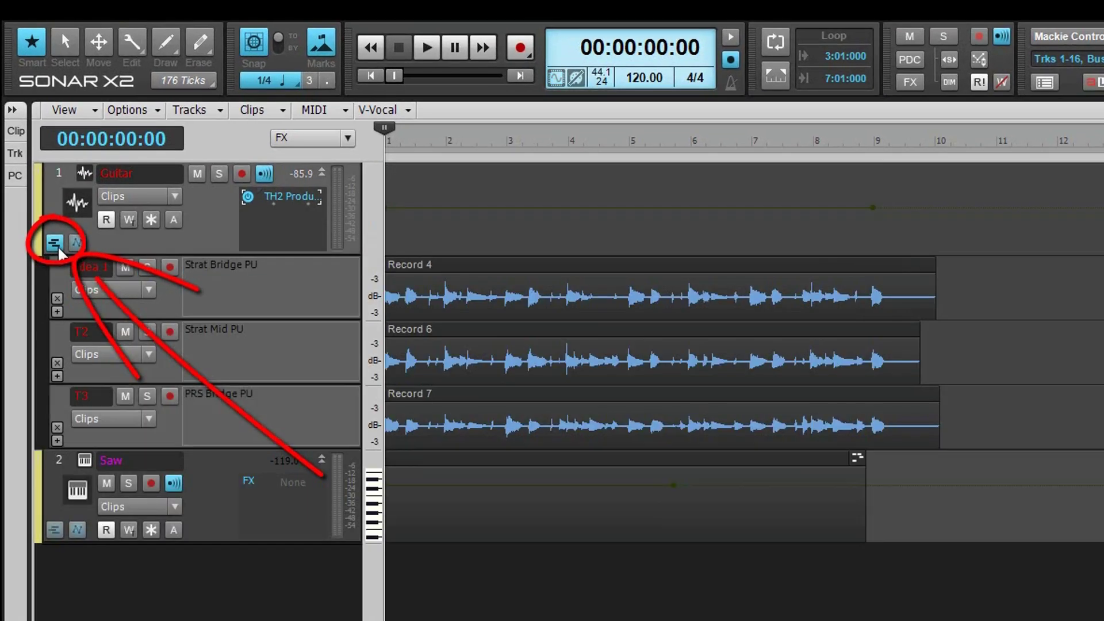
left_click(55, 529)
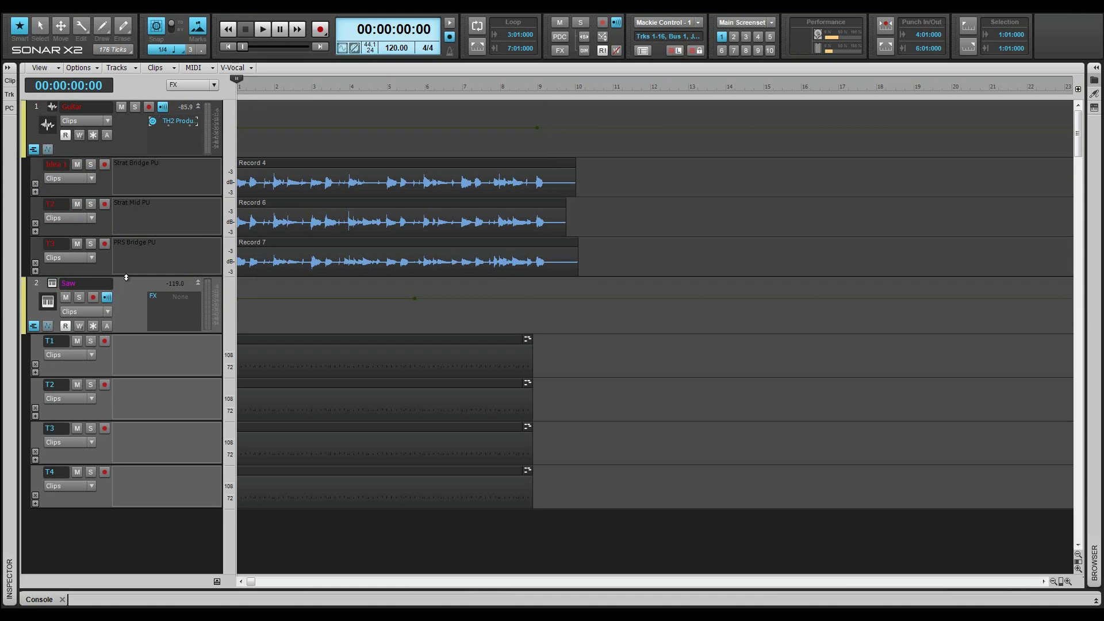
mouse_move(126, 277)
left_mouse_down()
mouse_move(129, 296)
mouse_move(129, 286)
left_mouse_up()
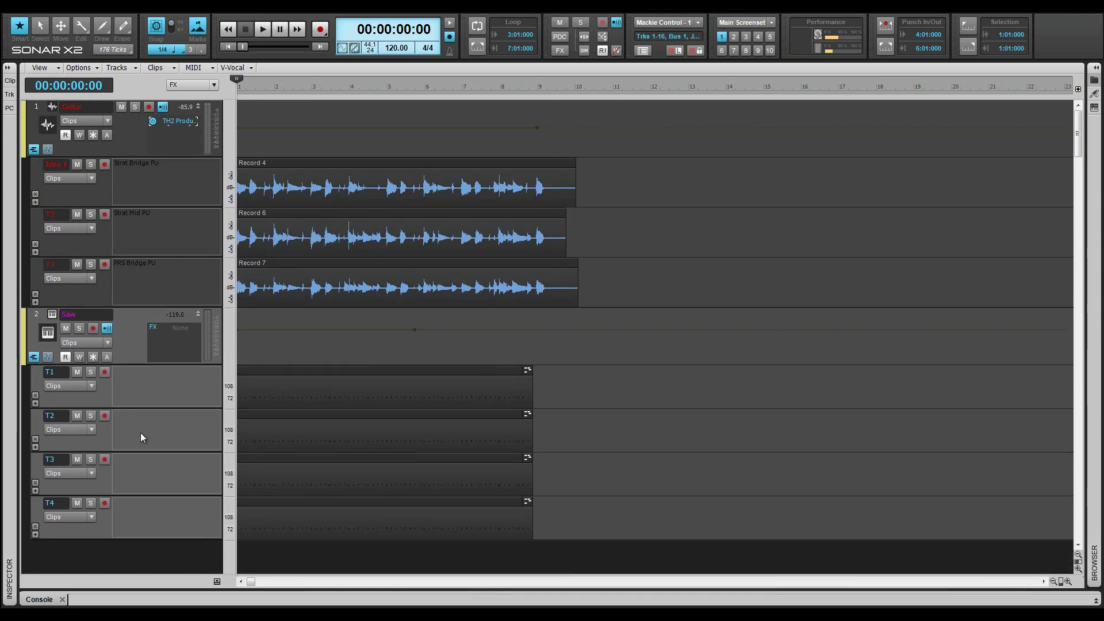
left_click_drag(147, 450, 148, 456)
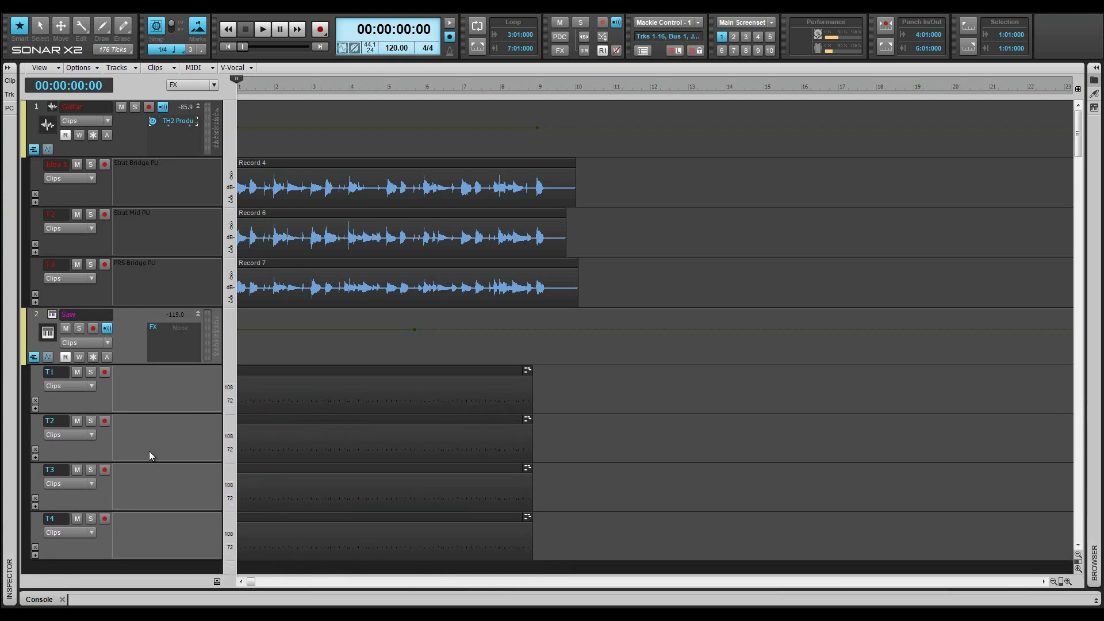
- Select the Guitar track's first take lane, switch the selection to the Saw track's T1 lane, and clear it
left_click(37, 163)
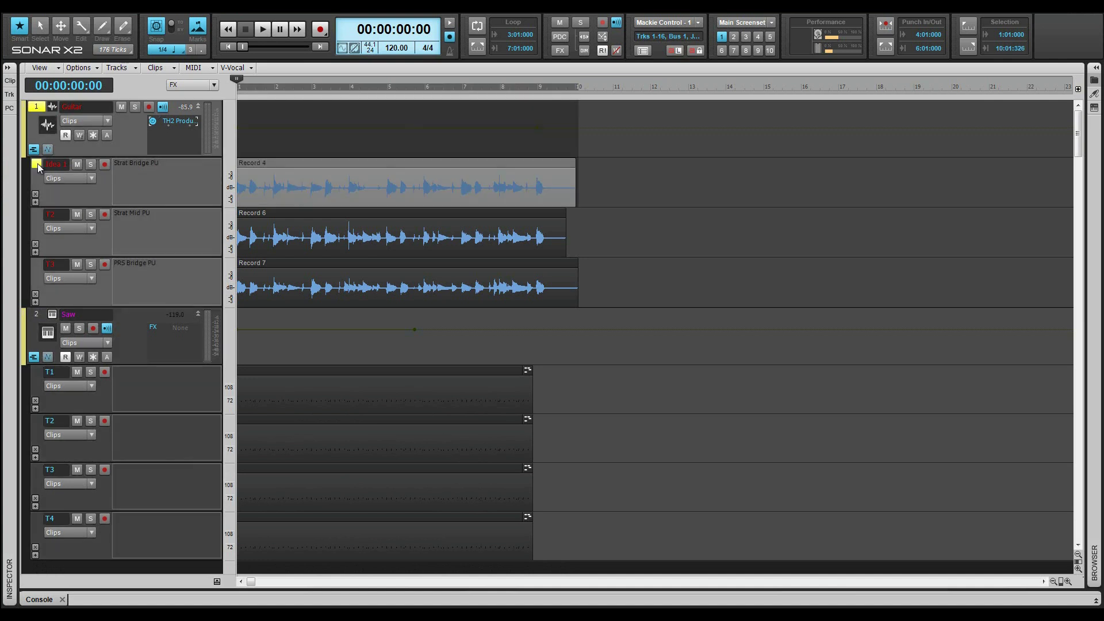
left_click(39, 375)
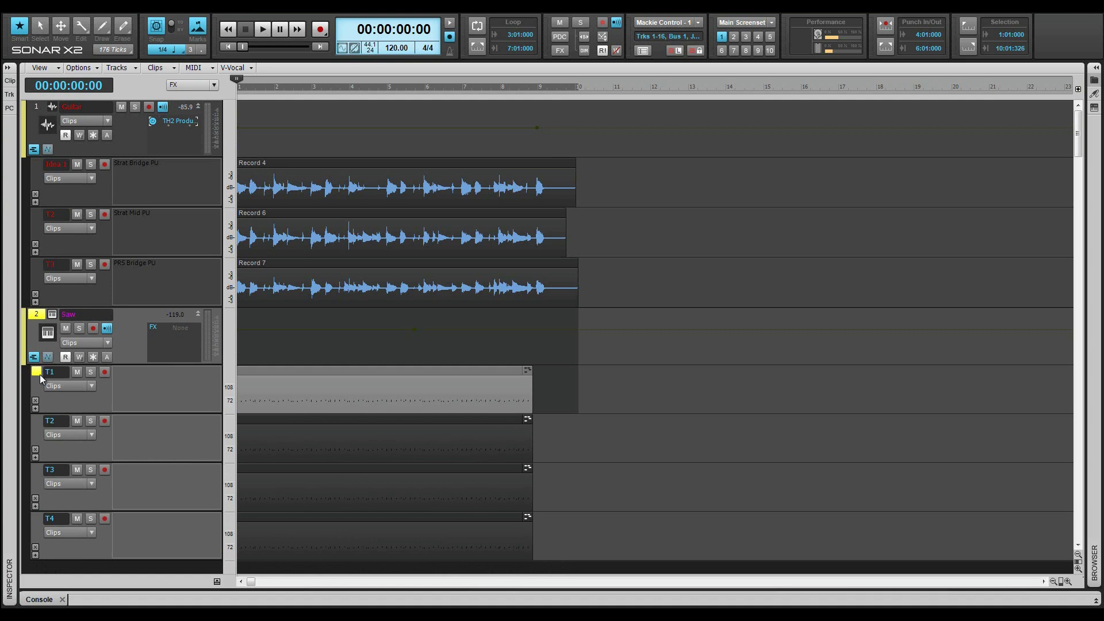
left_click(39, 374)
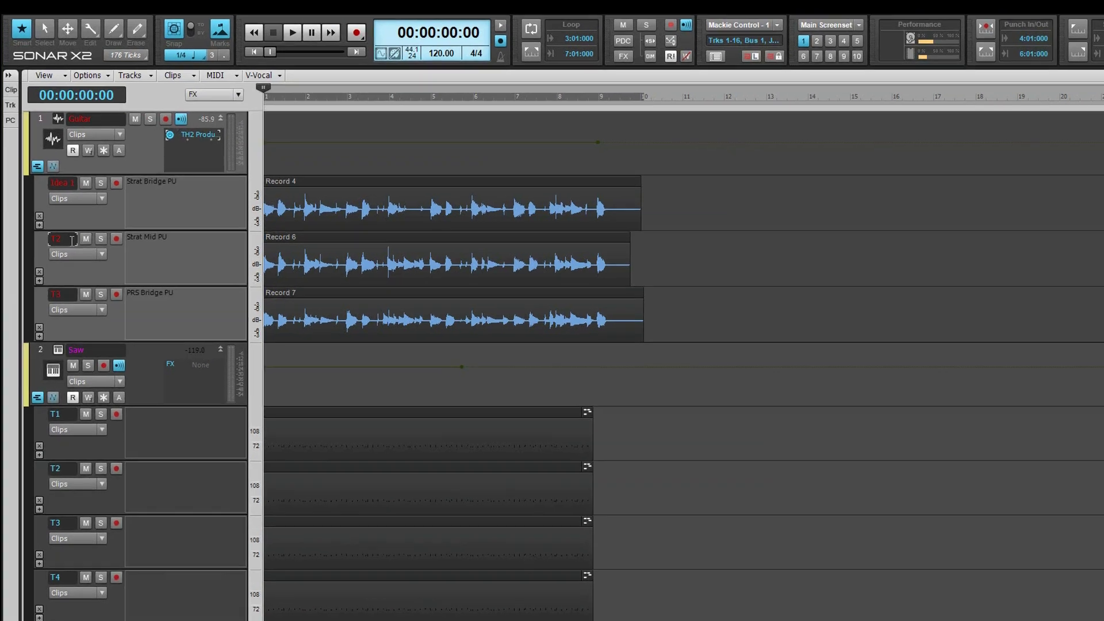
- Rename the Guitar track's second take lane as Idea 2
double_click(50, 214)
type("Idea 2")
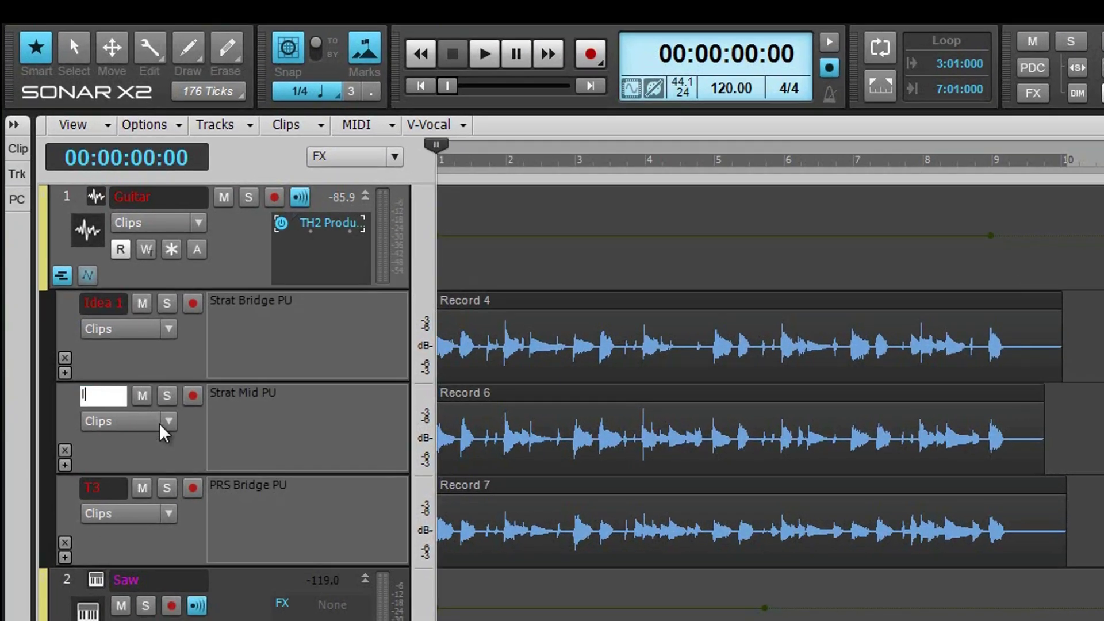
key("Return")
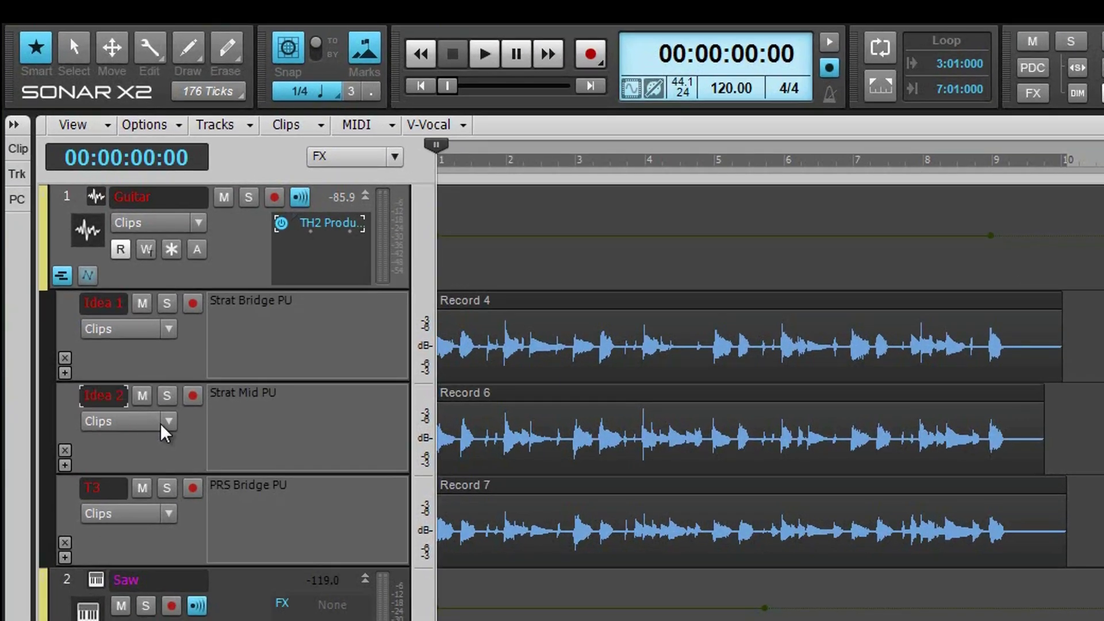
- Try soloing the Idea 2 and T3 lanes and arming Idea 2 for recording, switching solo and arming off again
left_click(167, 395)
left_click(168, 488)
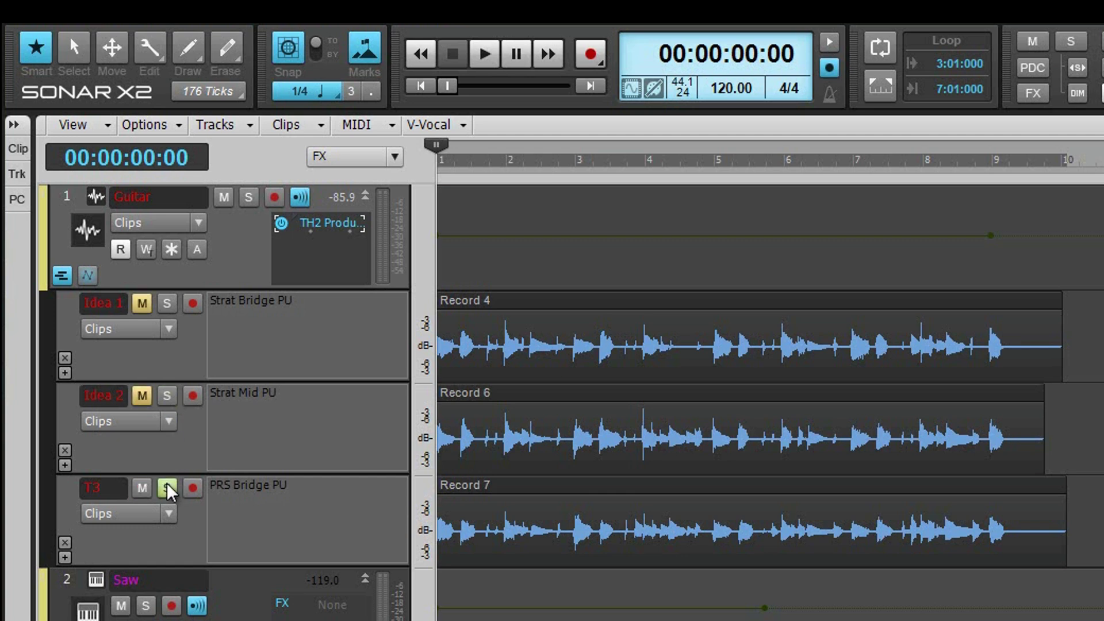
left_click(167, 488)
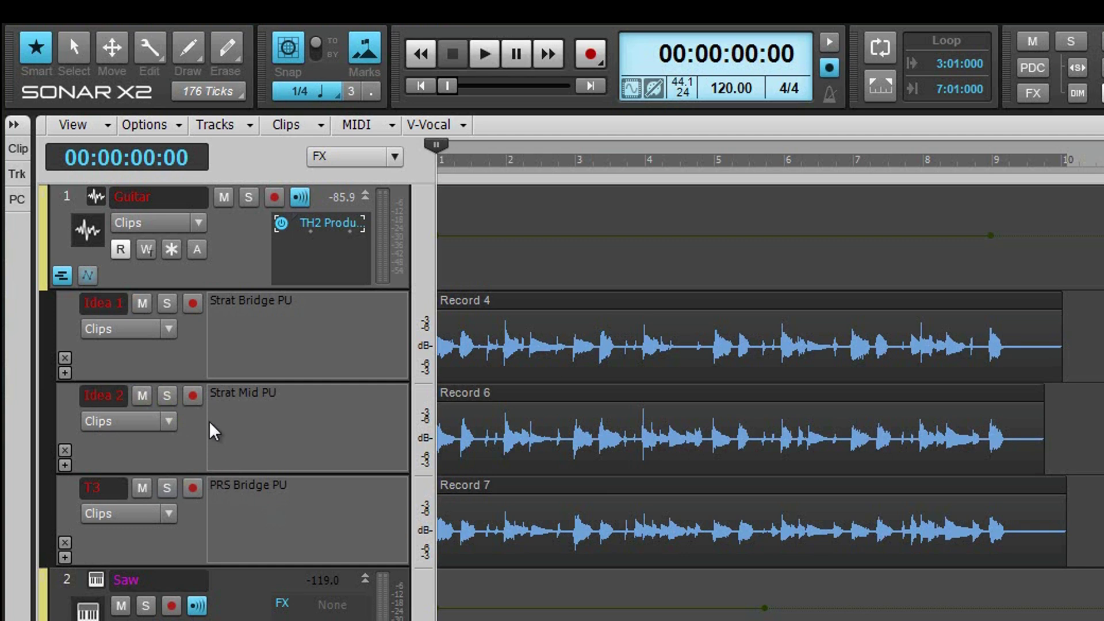
left_click(193, 398)
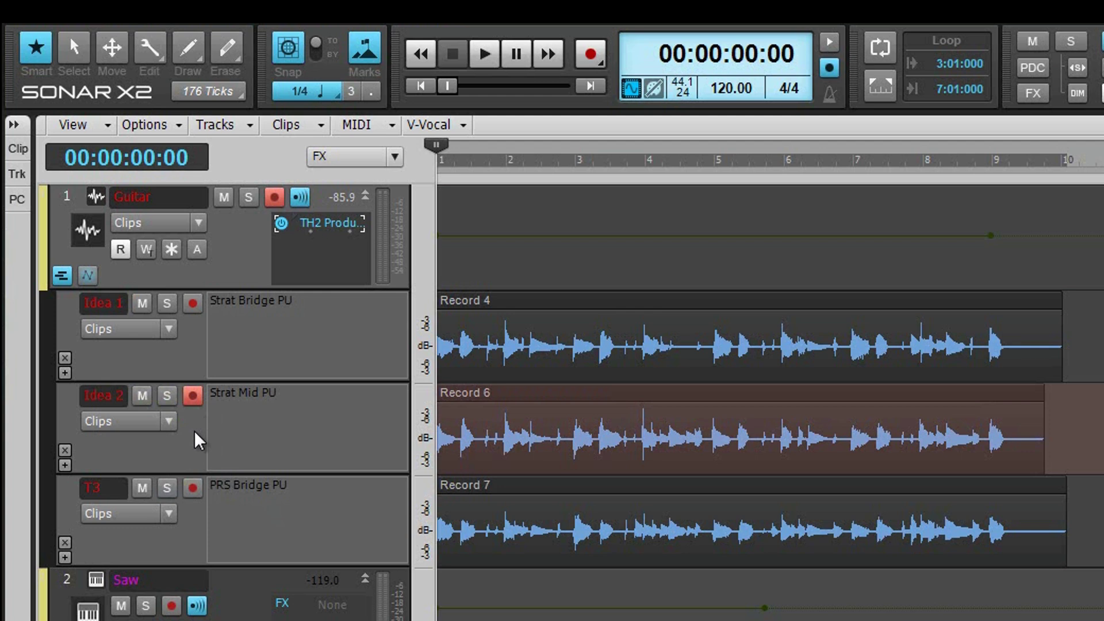
left_click(192, 397)
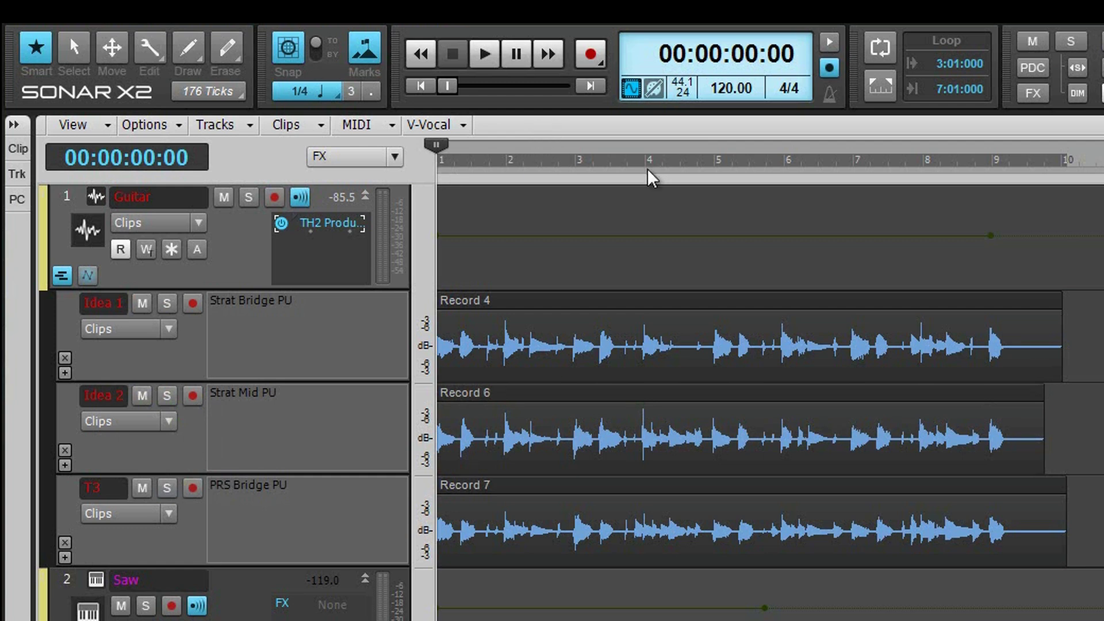
- Set the punch points to the range from measure 4 to measure 5
left_click_drag(650, 172, 716, 171)
right_click(716, 171)
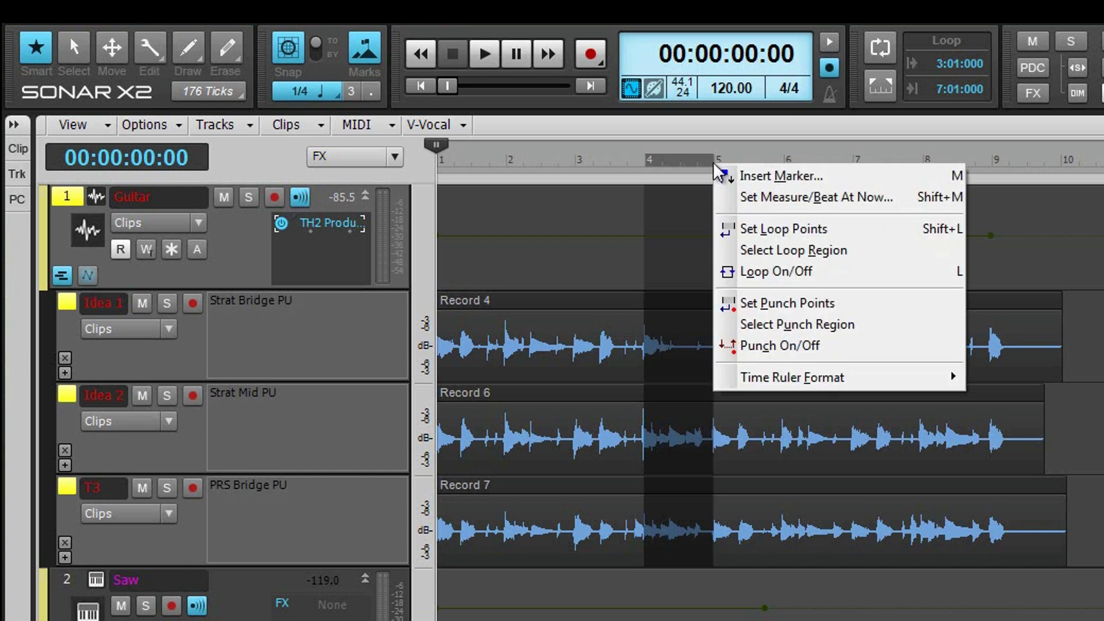
left_click(766, 313)
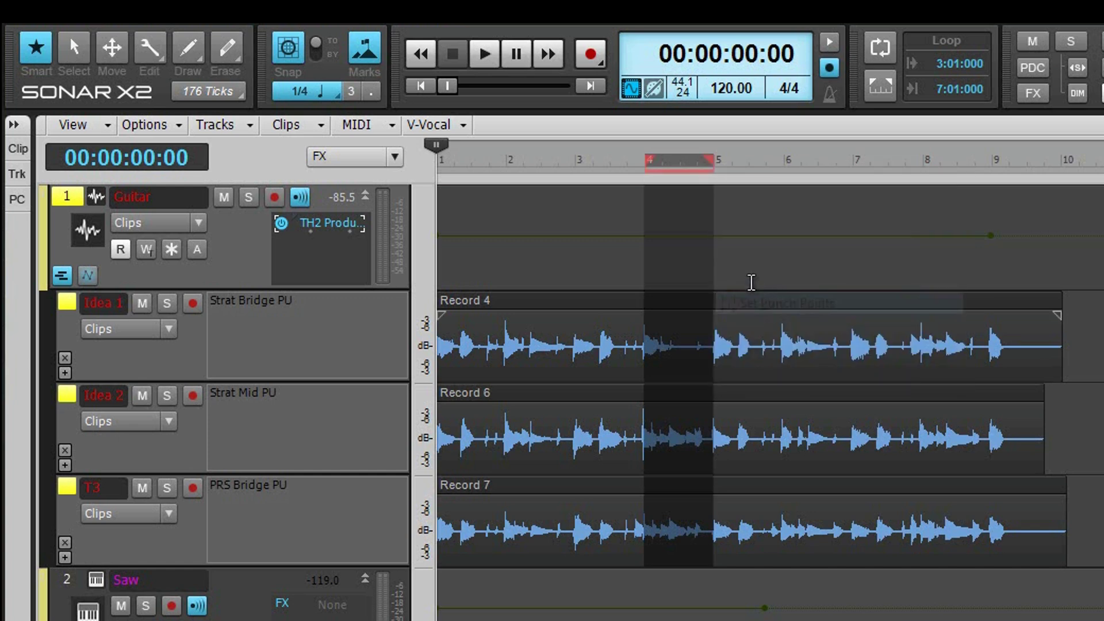
- Set the loop points to the range from measure 3 to measure 6
left_click_drag(611, 172, 780, 168)
right_click(780, 168)
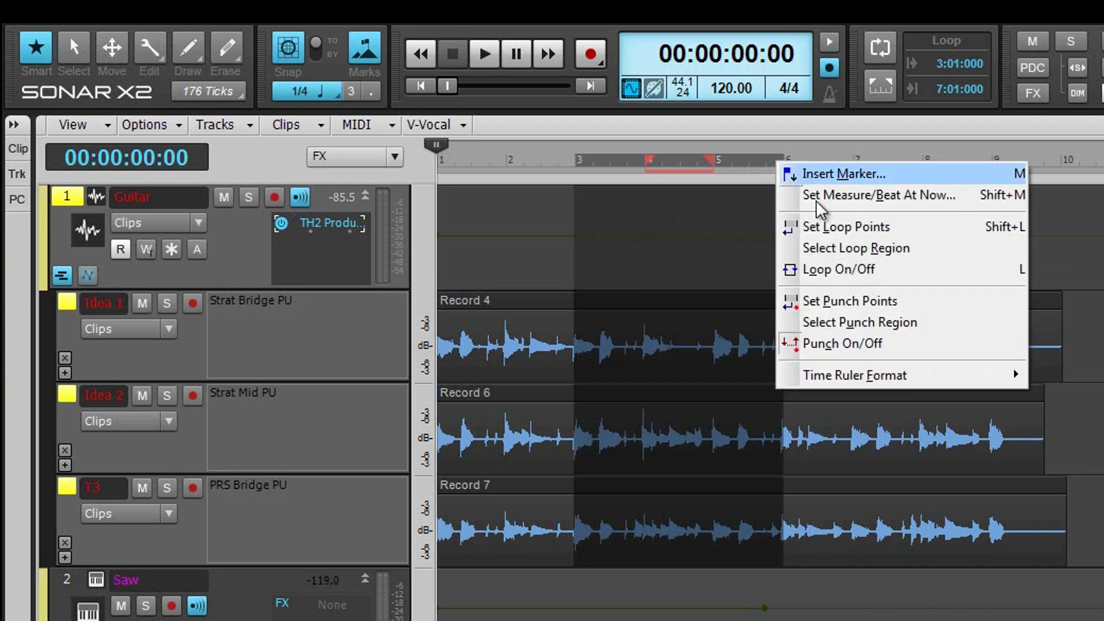
left_click(812, 228)
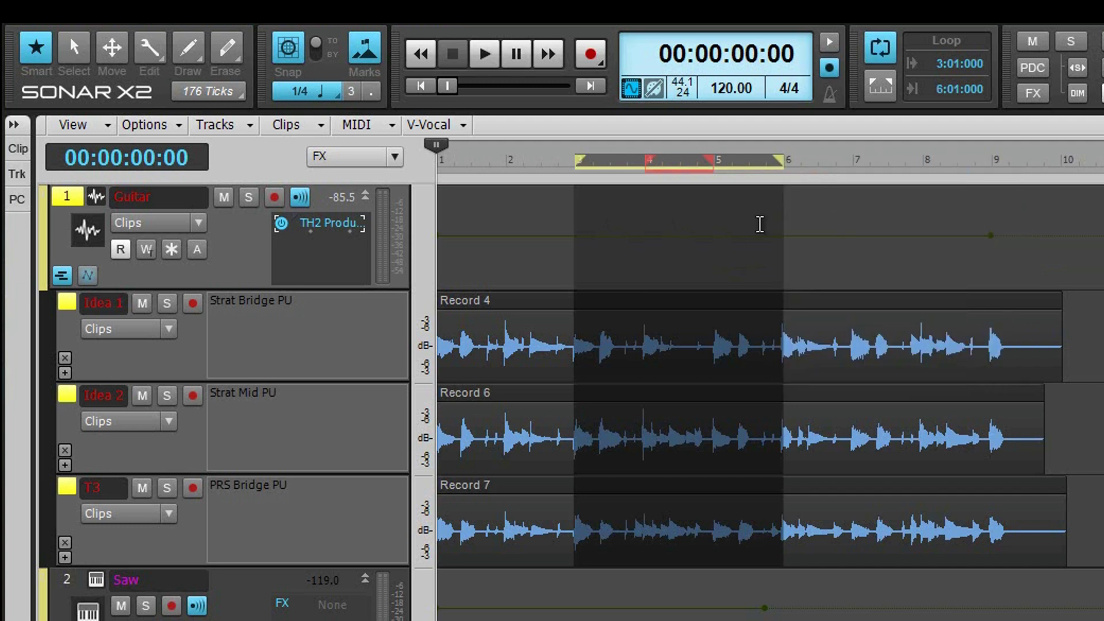
- Arm the Guitar track for recording and toggle arming on its Idea 1 lane, leaving that lane armed
left_click(279, 200)
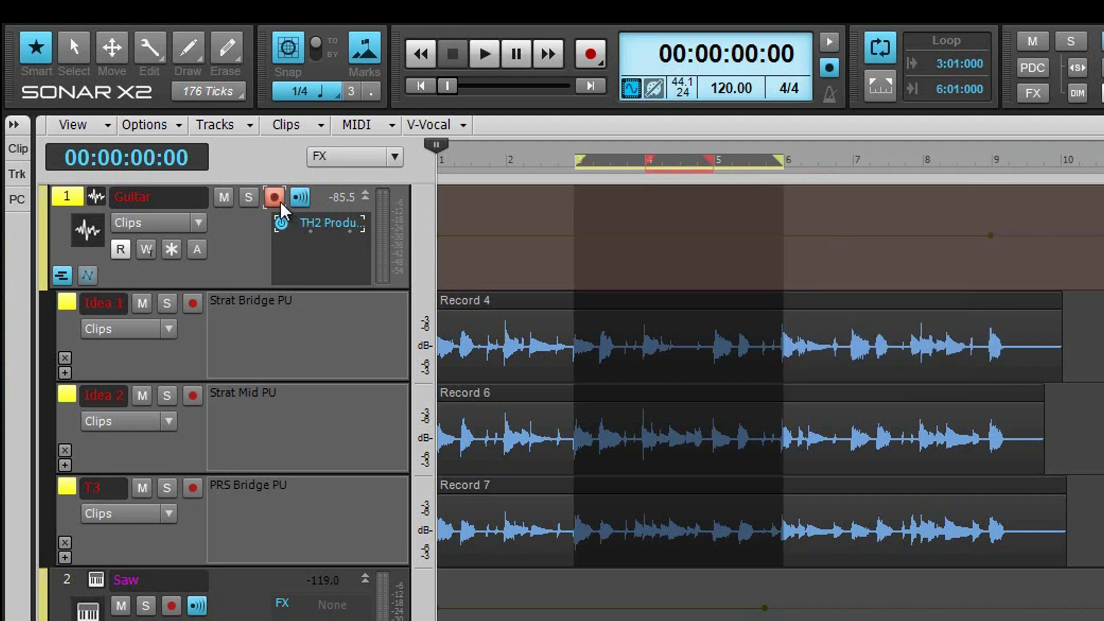
left_click(192, 304)
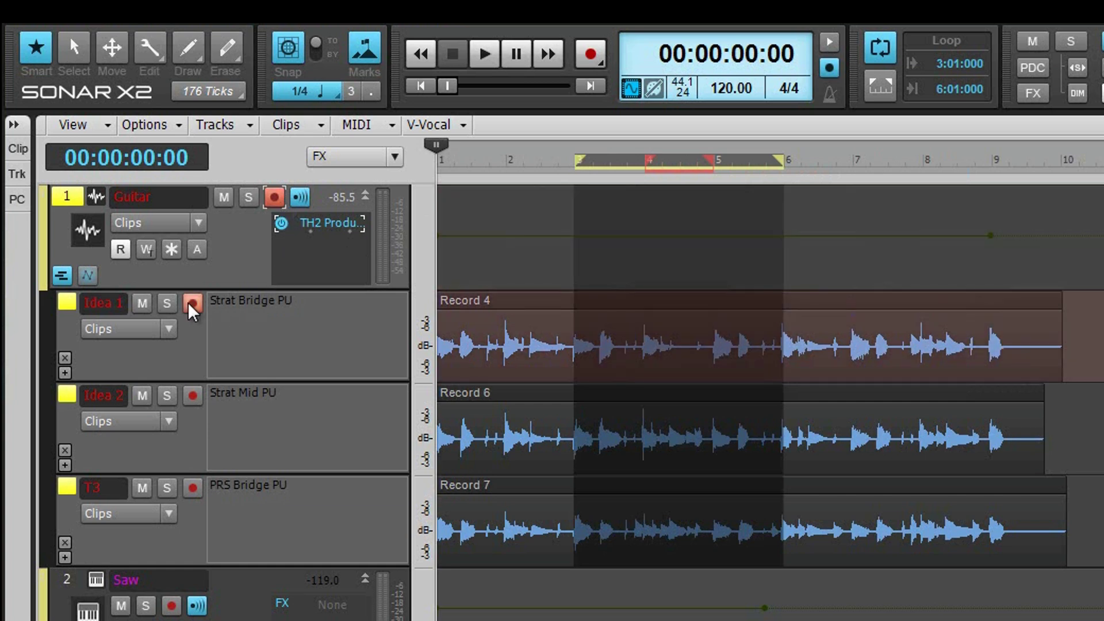
left_click(189, 304)
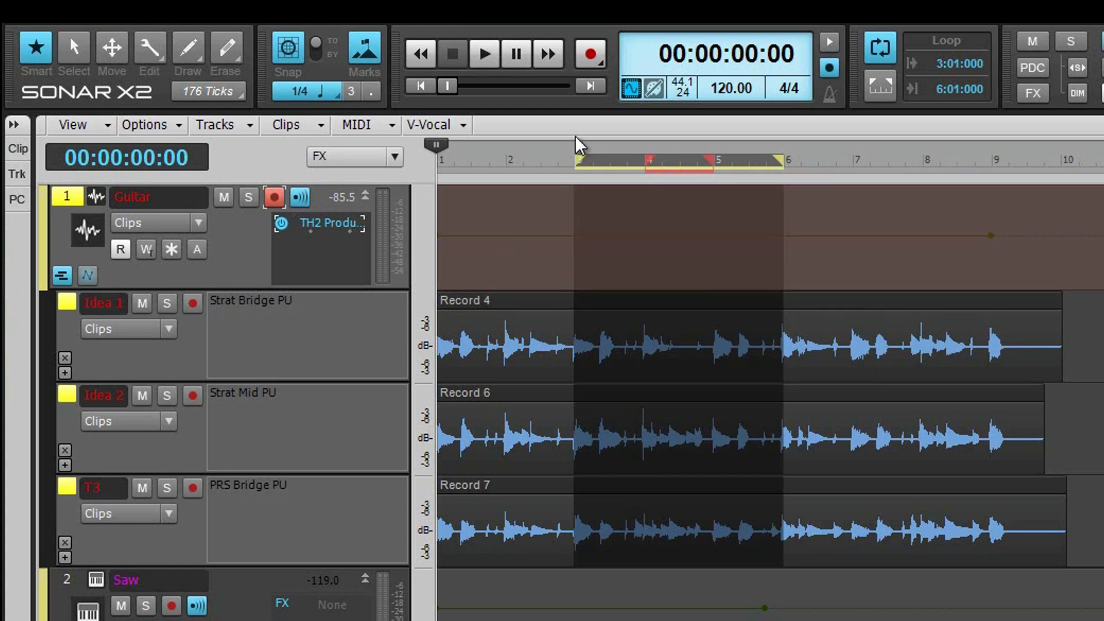
left_click(193, 303)
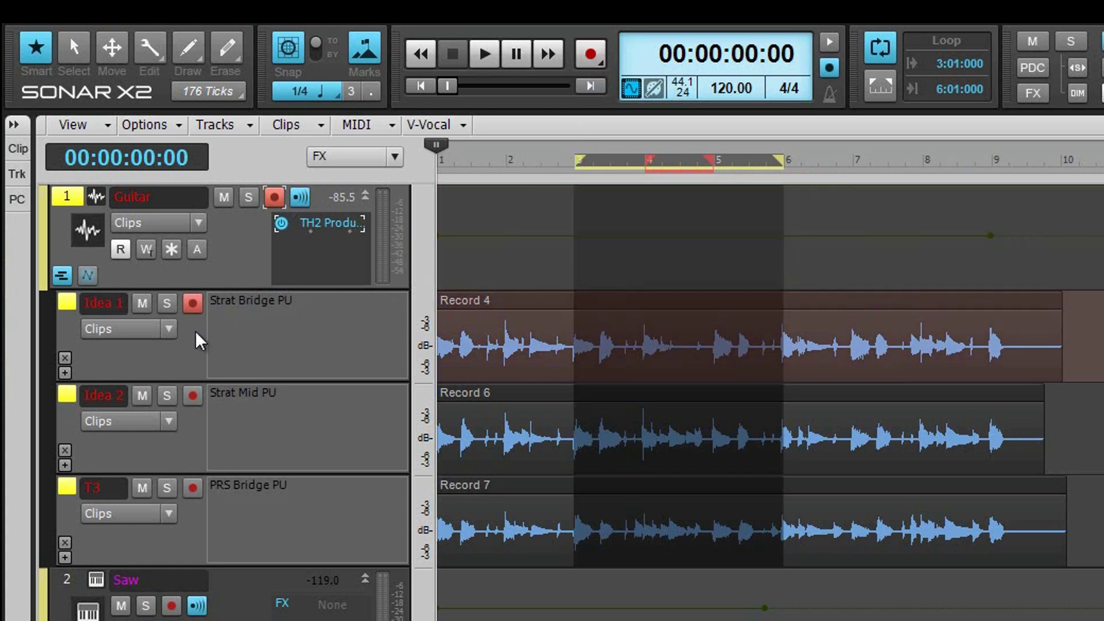
- Open the Idea 1 lane's description for editing, close it, and disarm the Guitar track
double_click(290, 335)
left_click(290, 336)
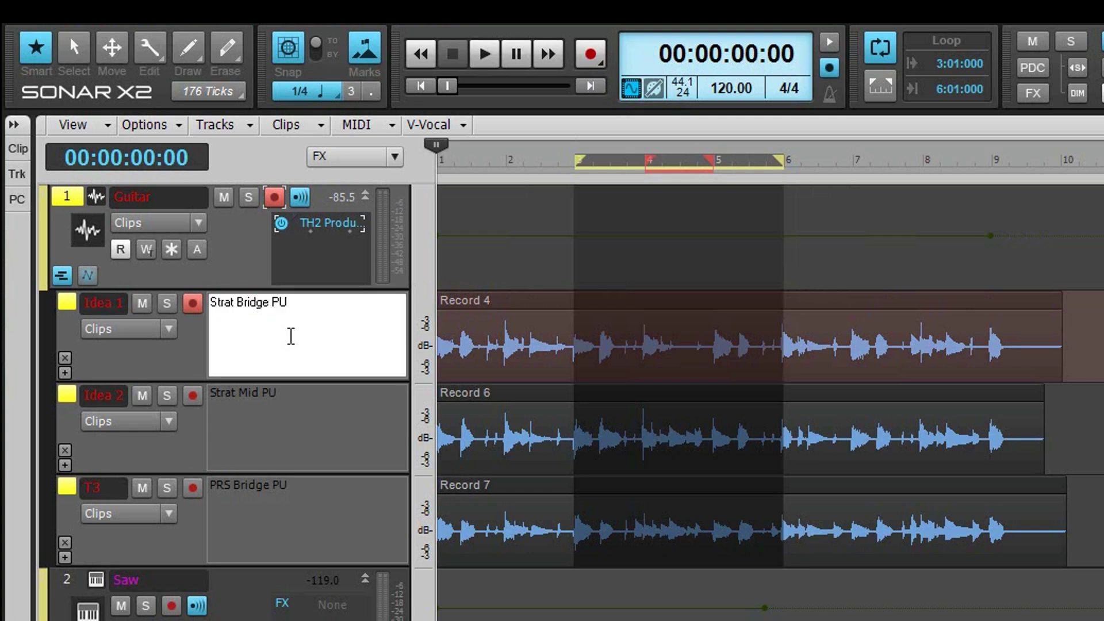
key("Return")
left_click(274, 198)
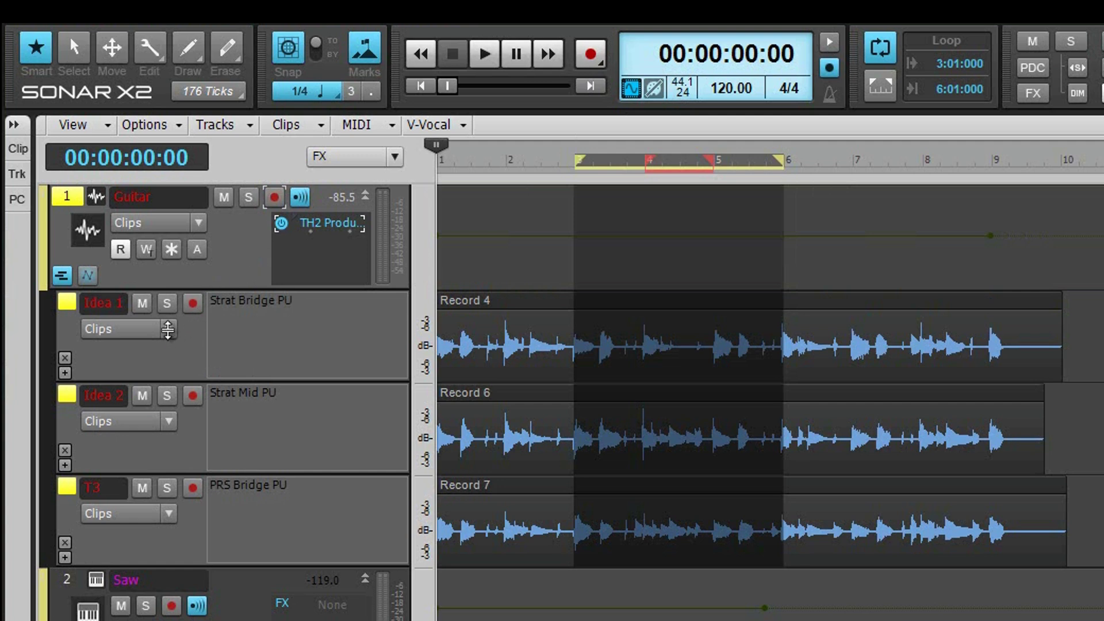
- Set the edit filter to Audio Transients on the Idea 1 lane and to clip Gain automation on the Idea 2 lane
left_click(168, 329)
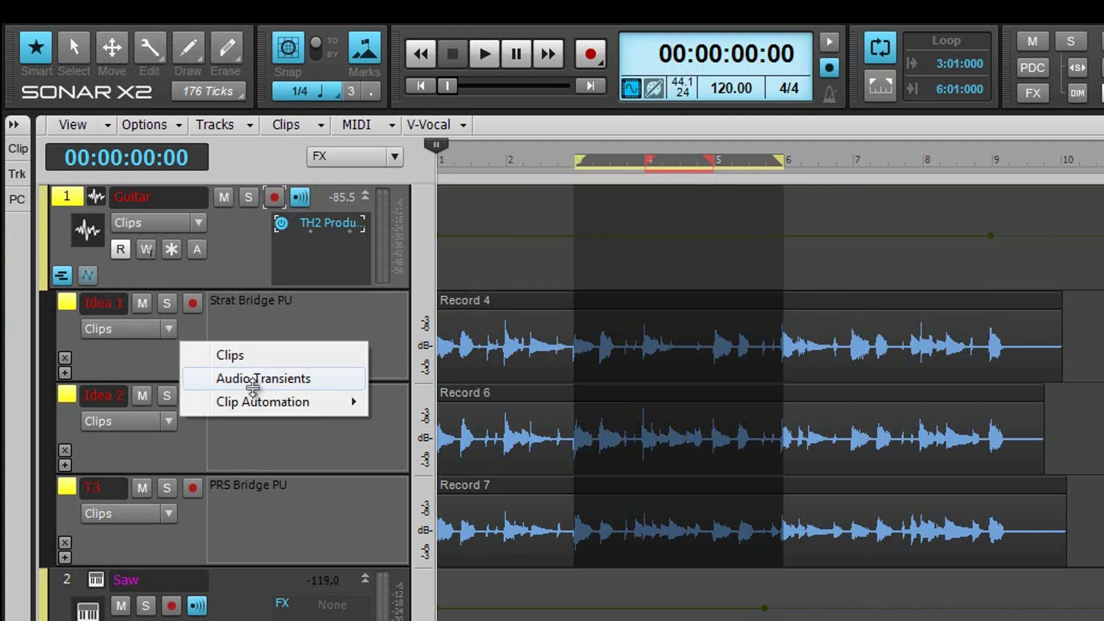
left_click(253, 380)
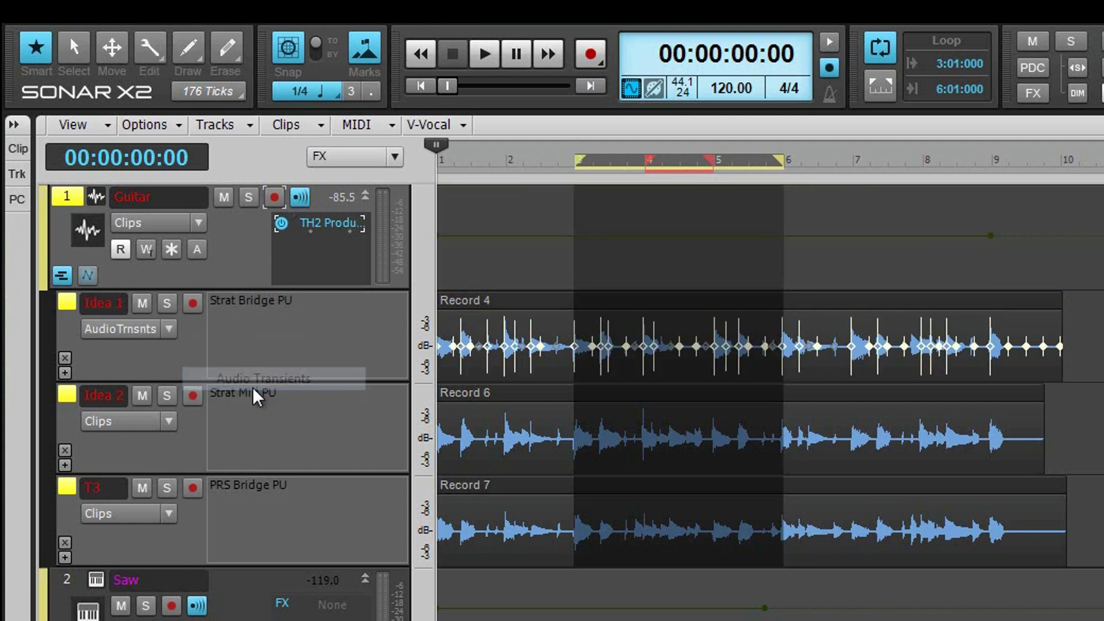
left_click(171, 420)
mouse_move(317, 492)
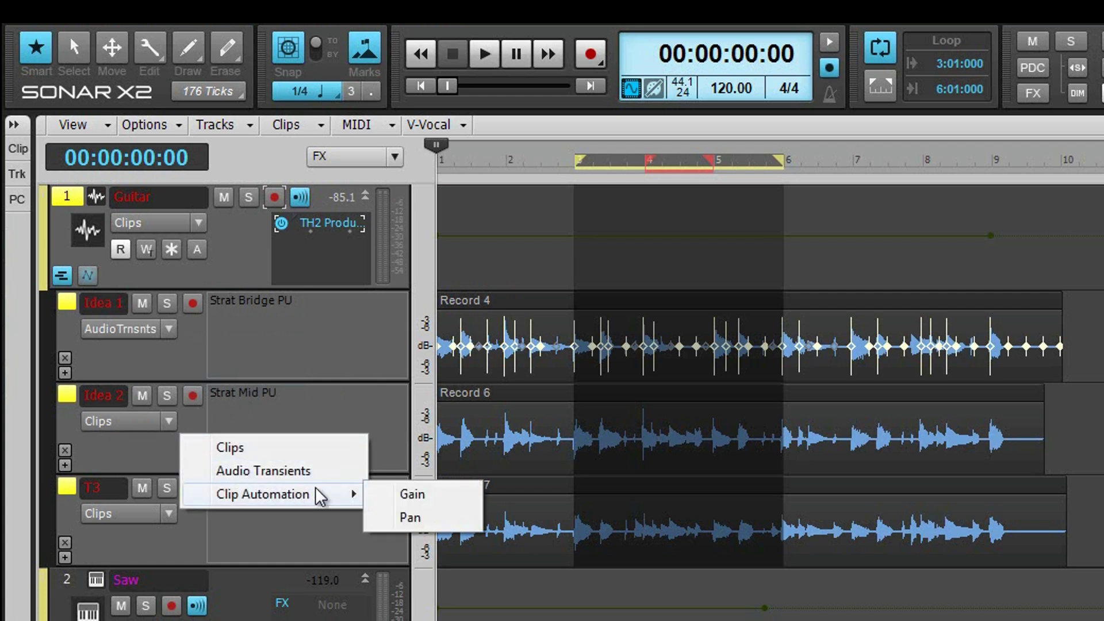
left_click(409, 495)
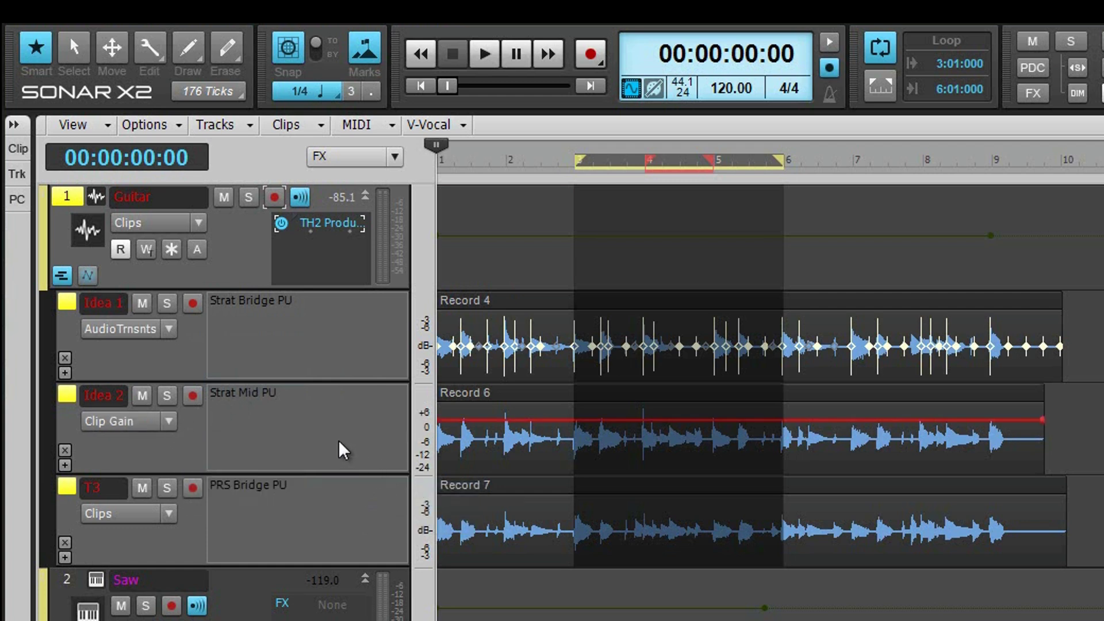
- Set the edit filters of the Idea 2 and Idea 1 lanes back to Clips
left_click(170, 422)
left_click(234, 447)
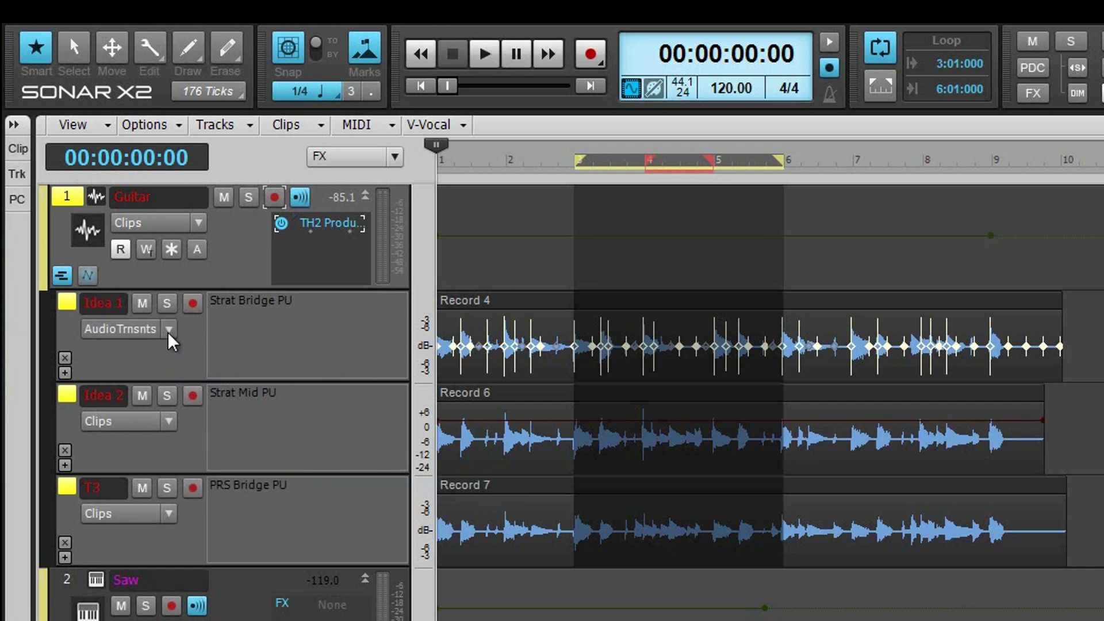
left_click(170, 329)
left_click(210, 357)
- Set the Saw track's T1 lane edit filter to Notes and its T2 lane filter to clip Velocity automation
left_click(92, 387)
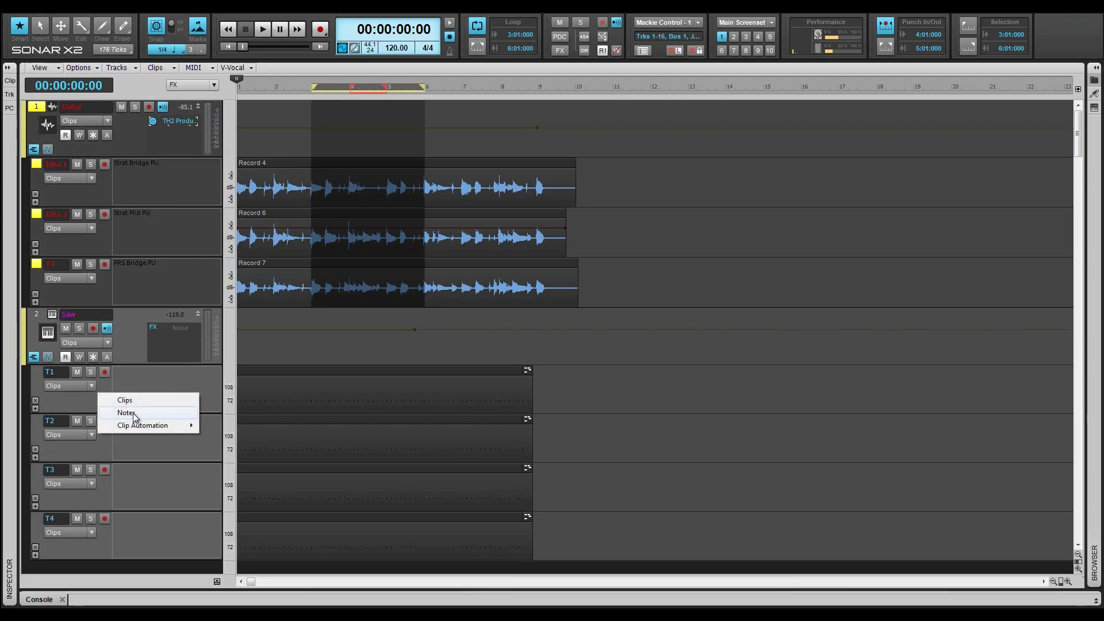
left_click(132, 412)
left_click(90, 438)
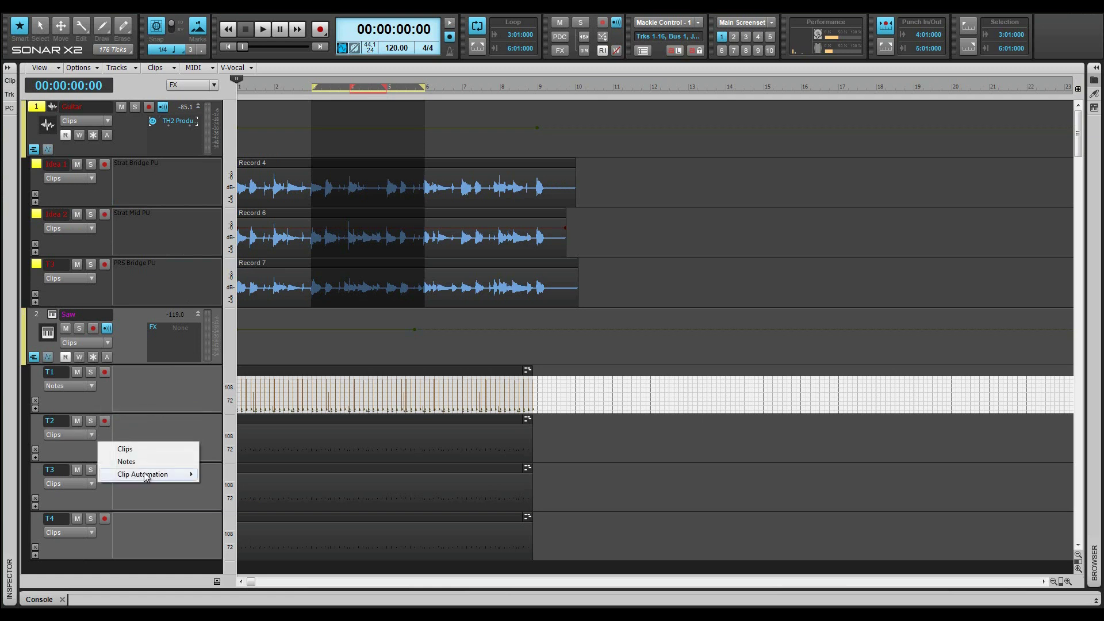
mouse_move(184, 471)
left_click(219, 473)
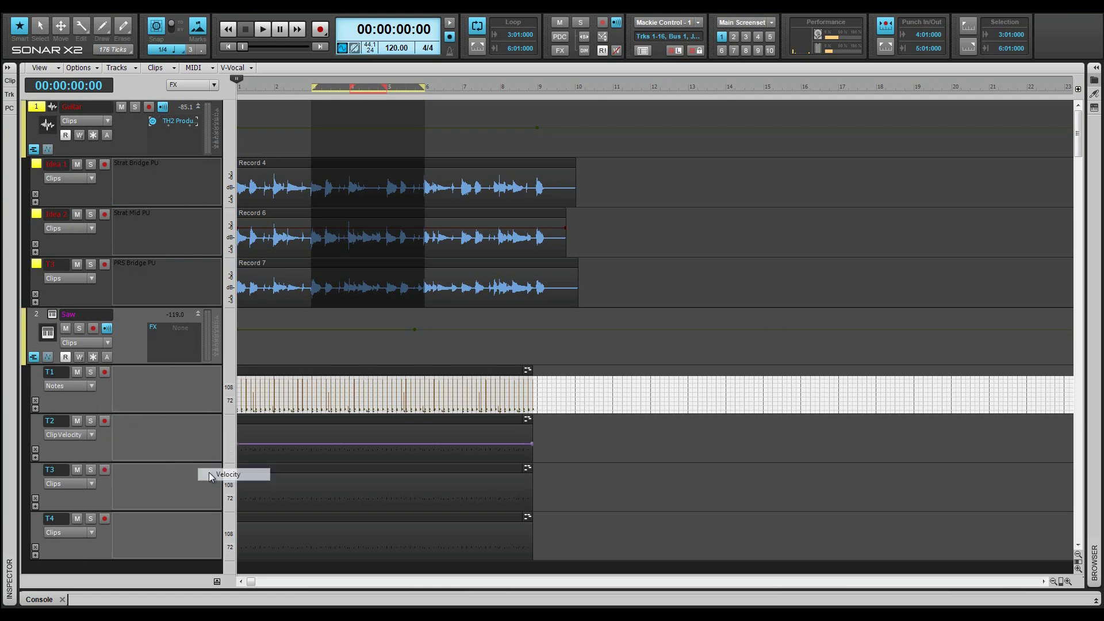
- Set the edit filters of the Saw track's T2 and T1 lanes back to Clips
left_click(90, 437)
left_click(122, 447)
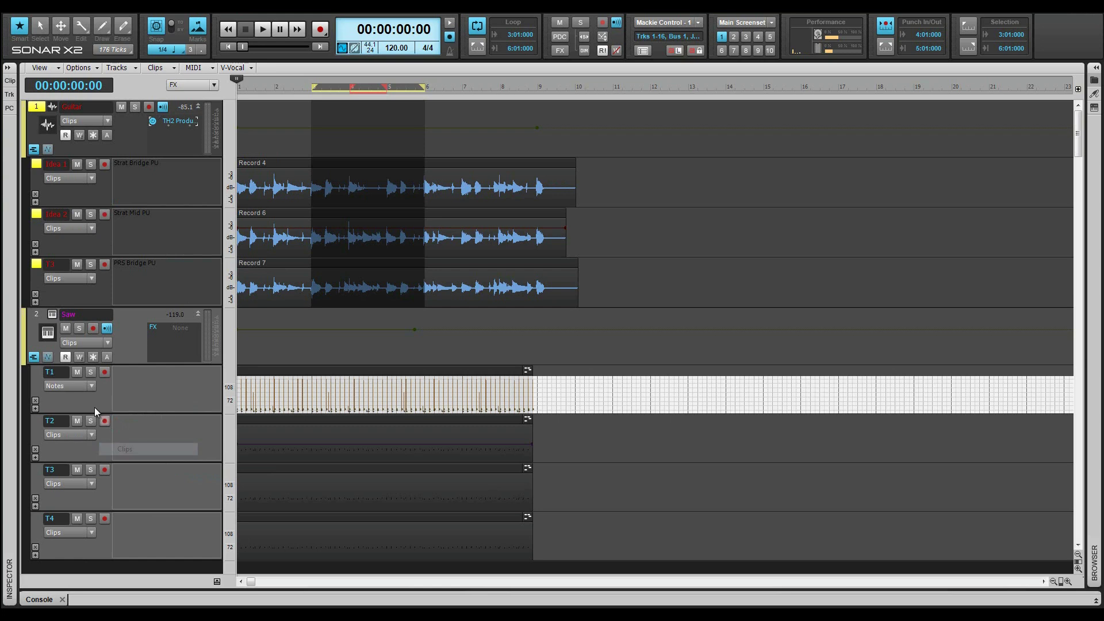
left_click(88, 385)
left_click(117, 397)
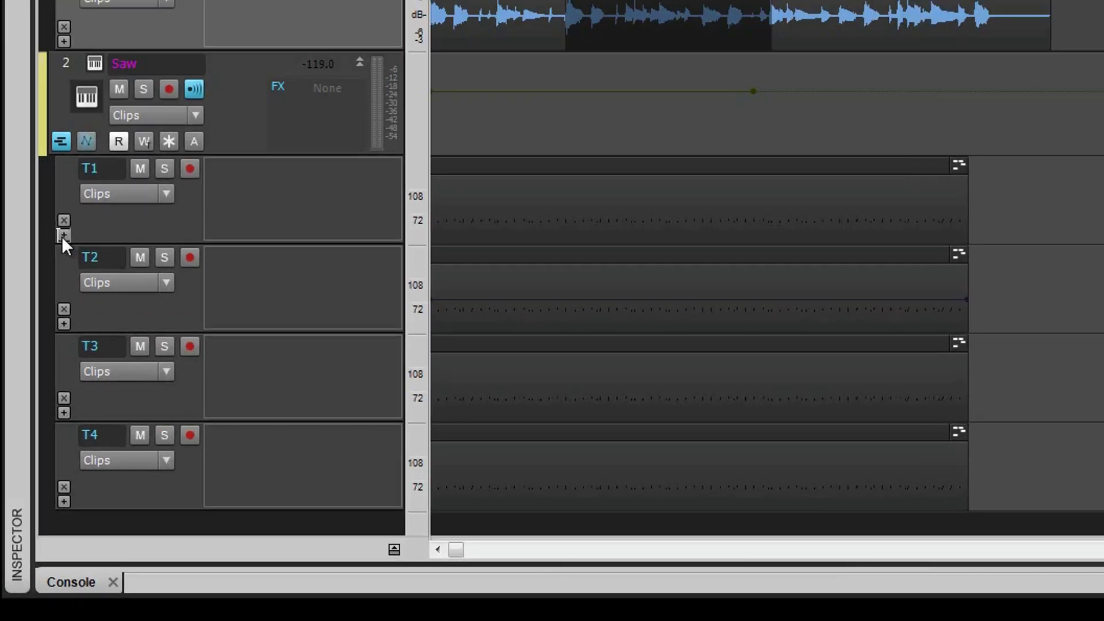
- Add a take lane below T1 in the Saw track and remove it, and delete the T1 lane
left_click(35, 408)
left_click(63, 309)
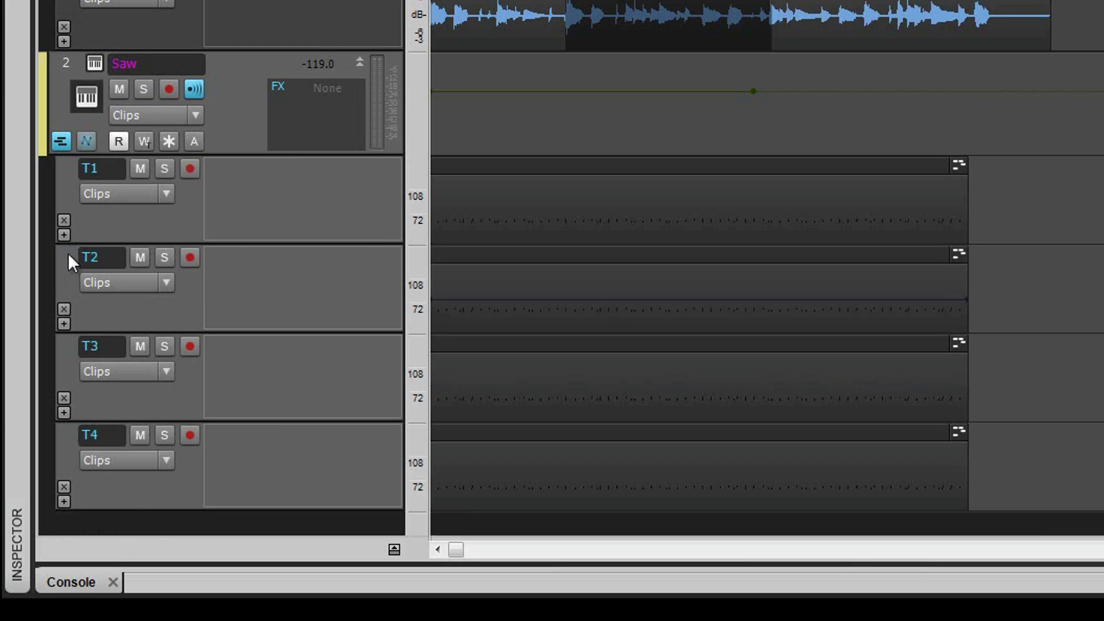
left_click(63, 220)
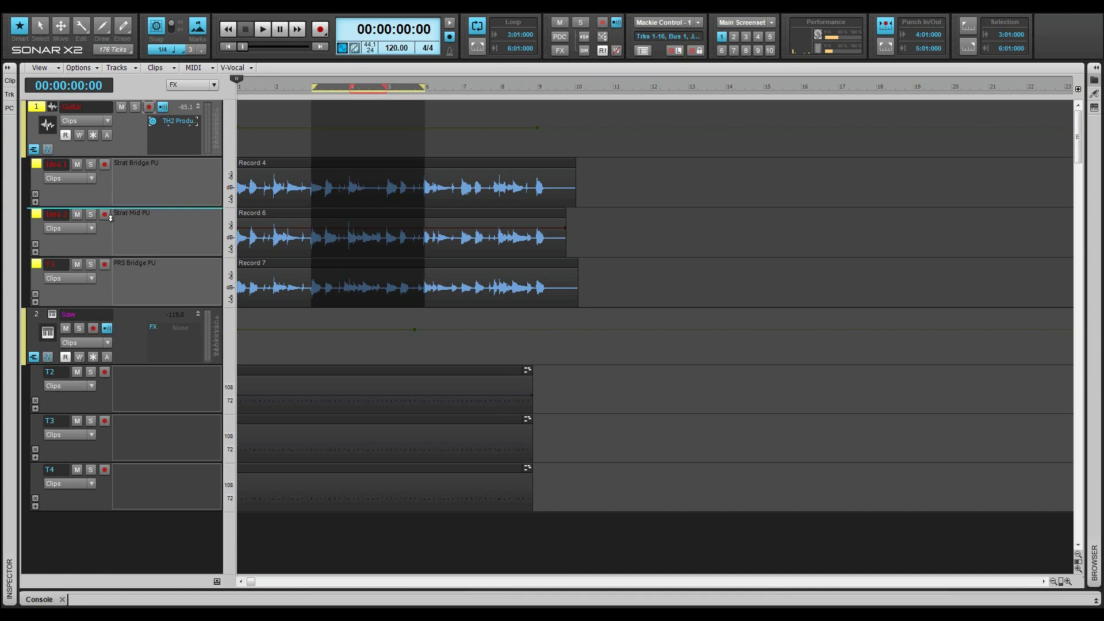
- Reorder the Guitar track's take lanes by moving the Strat Mid PU lane below the PRS Bridge PU lane
left_click_drag(111, 218, 101, 267)
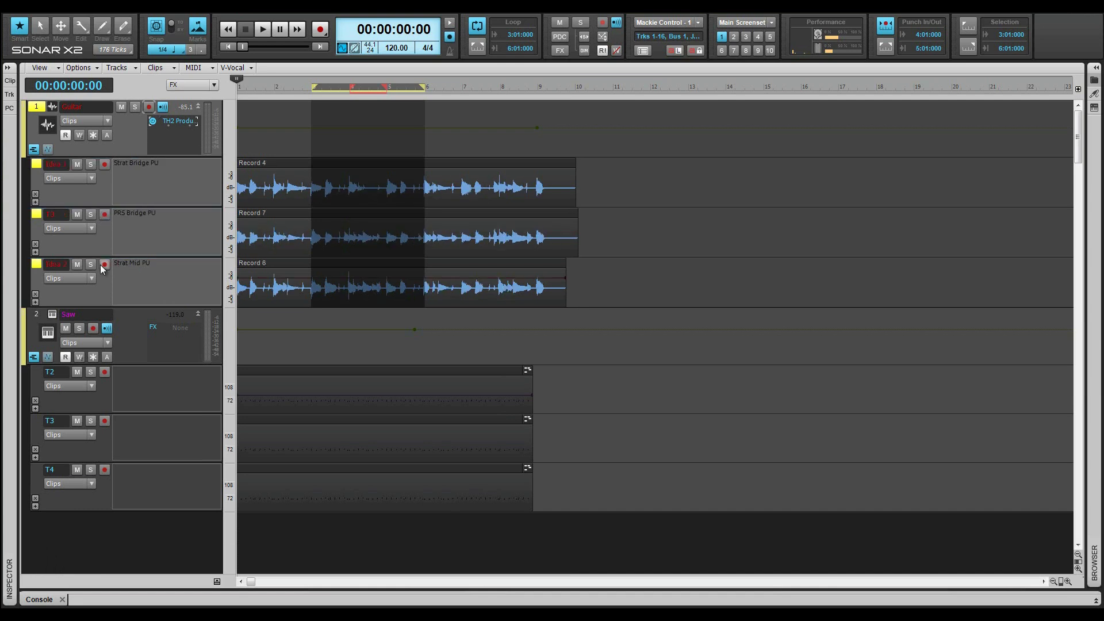
- Comp the Guitar takes with the Mute tool, isolating successive sections on the Strat Bridge PU, PRS Bridge PU, Strat Mid PU and Strat Bridge PU lanes
right_click(128, 33)
left_click(140, 56)
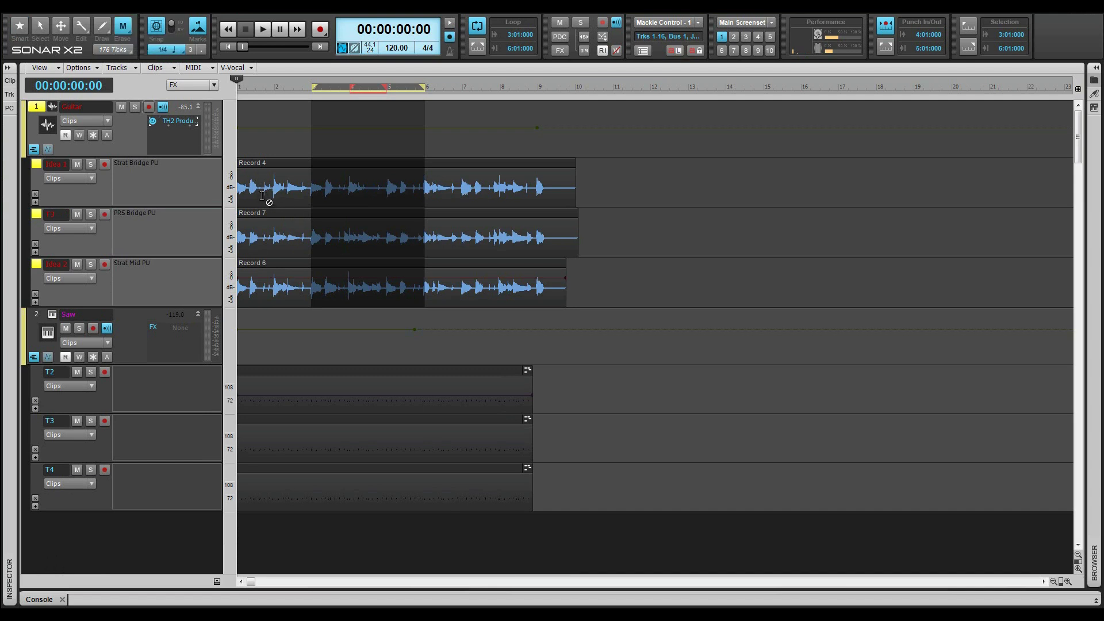
left_click_drag(249, 197, 305, 197)
left_click_drag(310, 247, 366, 249)
left_click_drag(365, 296, 429, 294)
left_click_drag(426, 197, 487, 198)
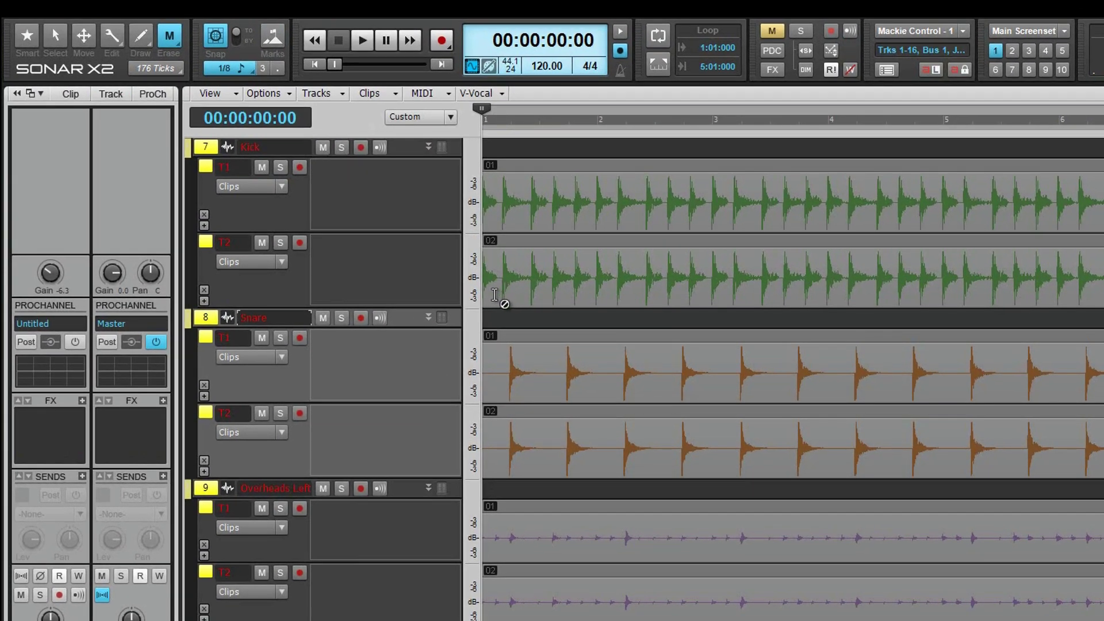
- Comp the grouped drum tracks with the Mute tool, isolating four short T2 passages before measure 4 and T1 from about measure 4.5 onward
left_click_drag(523, 290, 482, 296)
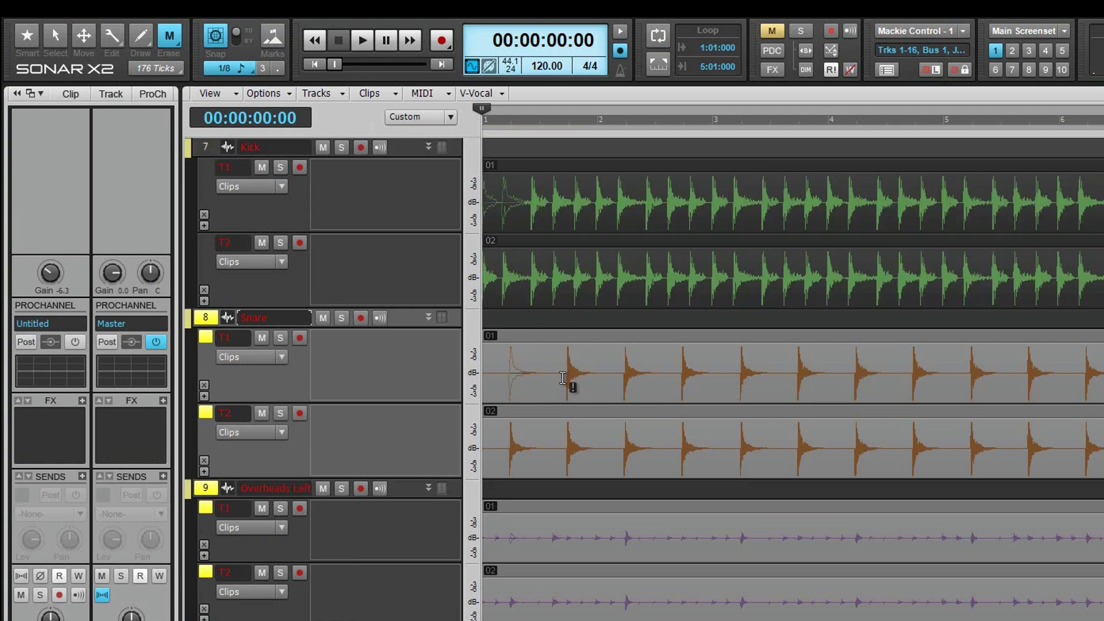
left_click_drag(553, 463, 606, 458)
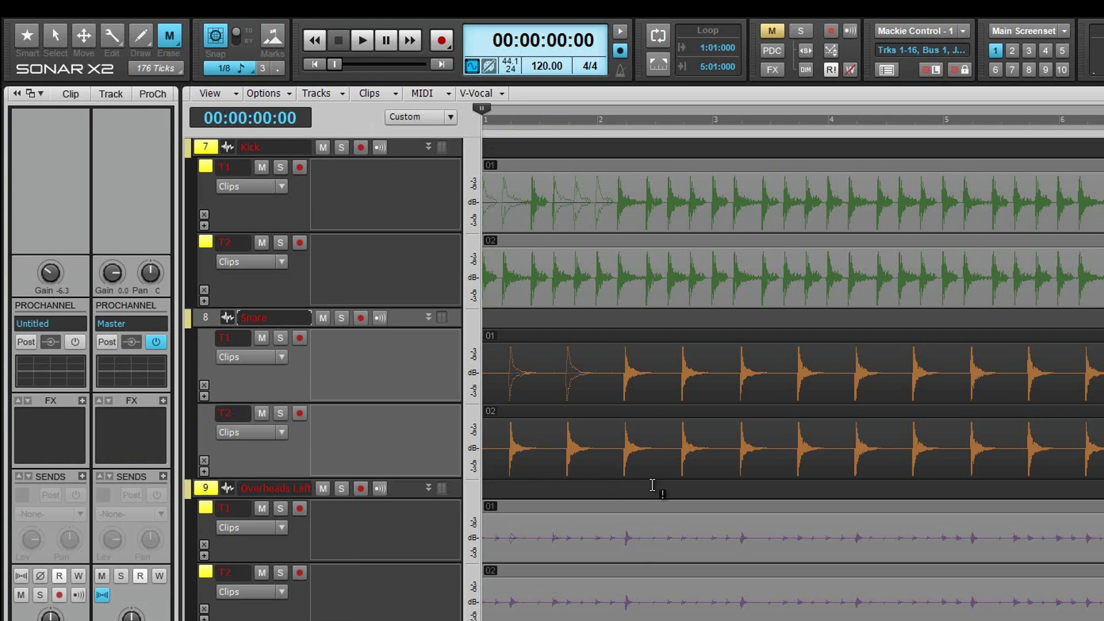
left_click_drag(668, 462, 712, 464)
left_click_drag(782, 288, 819, 287)
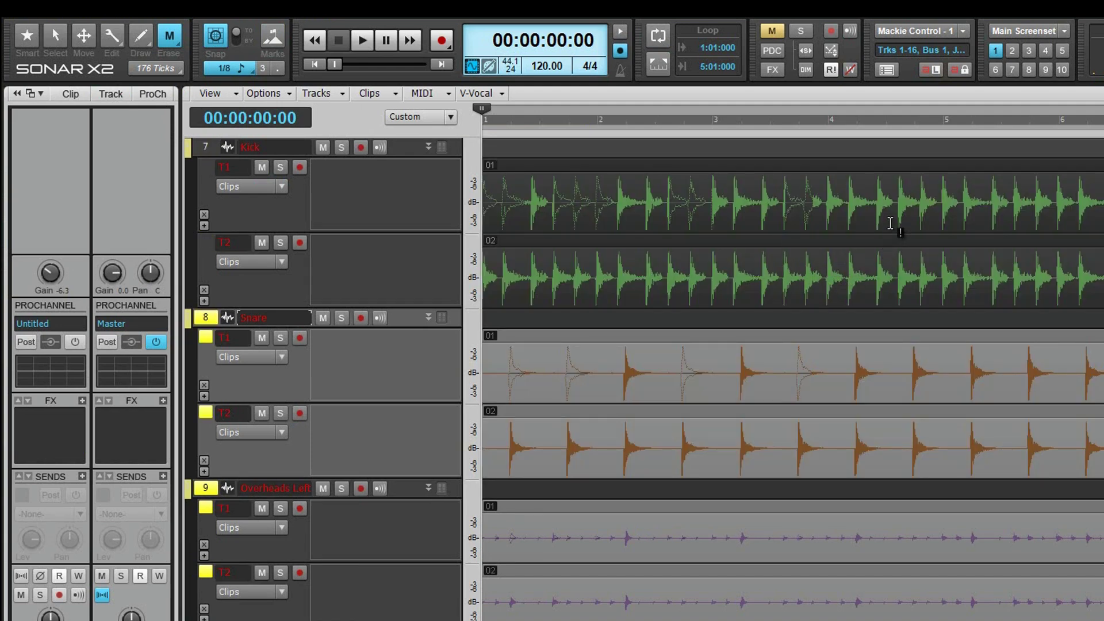
left_click_drag(892, 217, 1101, 225)
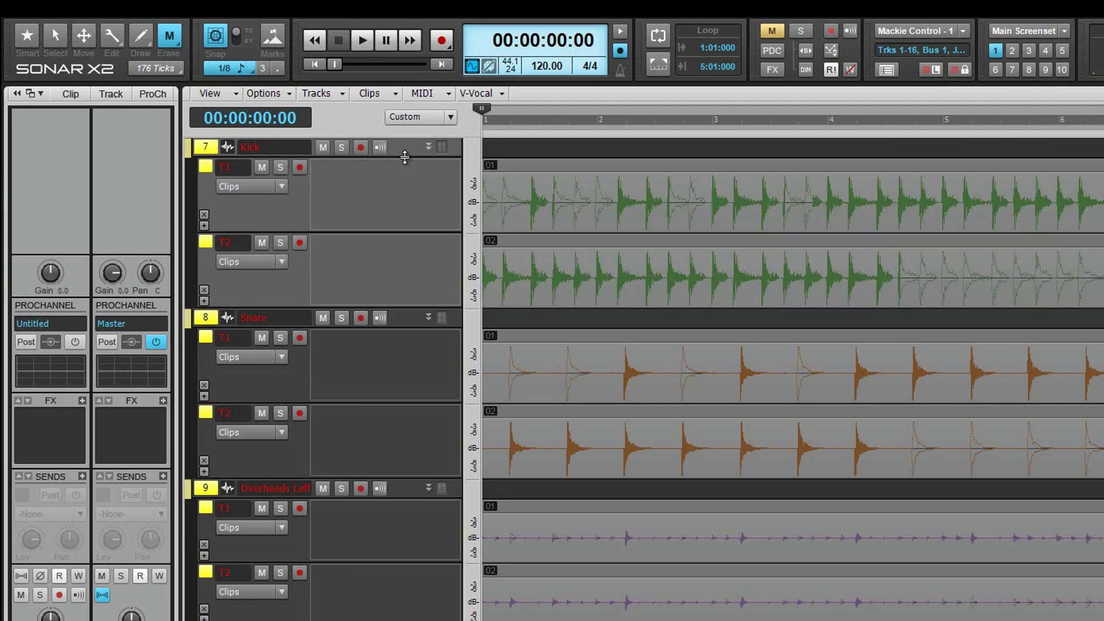
- Increase the height of the drum tracks and hide the take lanes of Kick, Snare and Overheads Left
left_click_drag(406, 154, 406, 255)
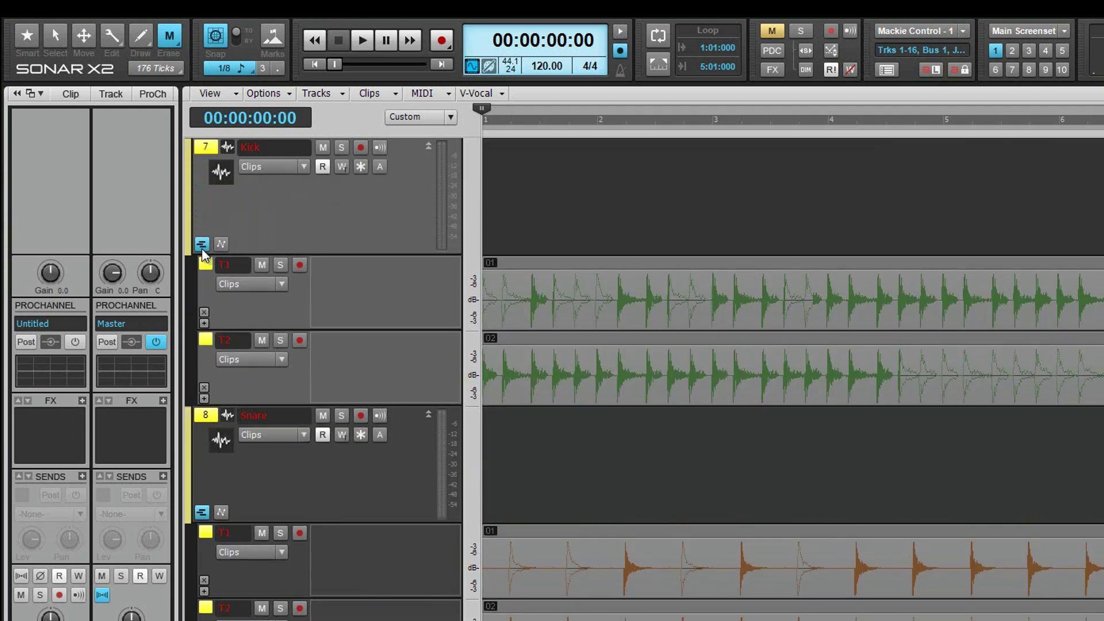
left_click(201, 243)
left_click(201, 361)
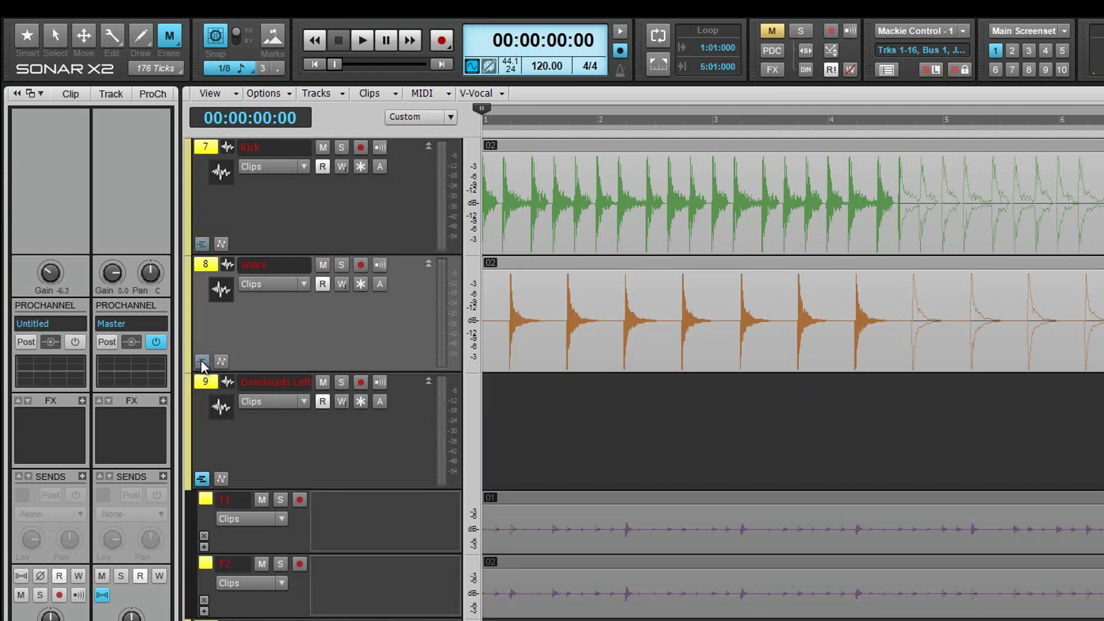
left_click(202, 478)
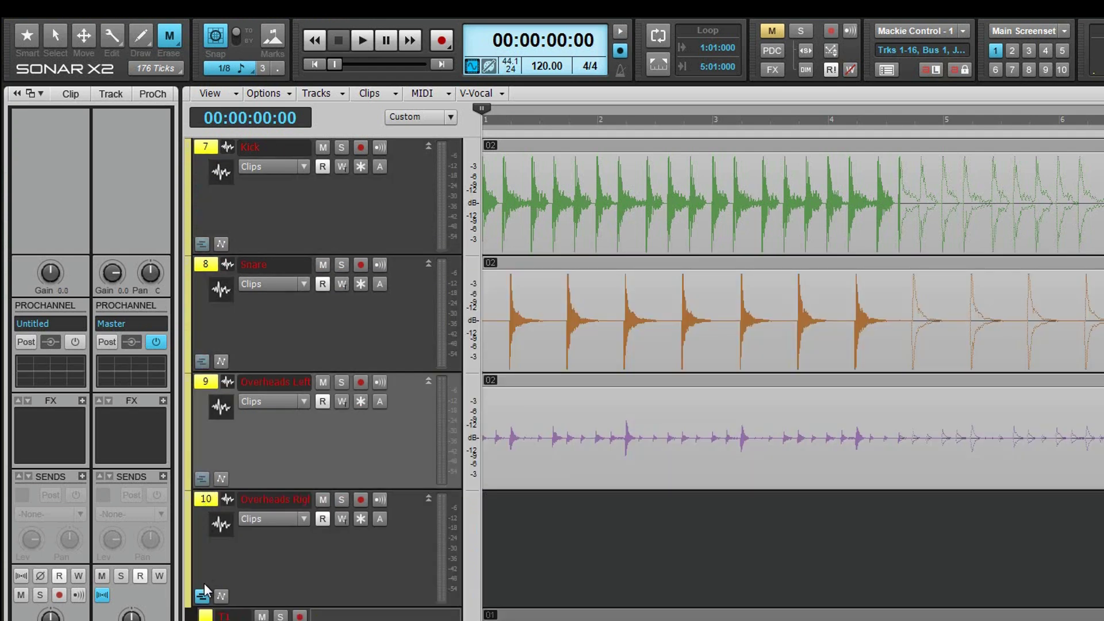